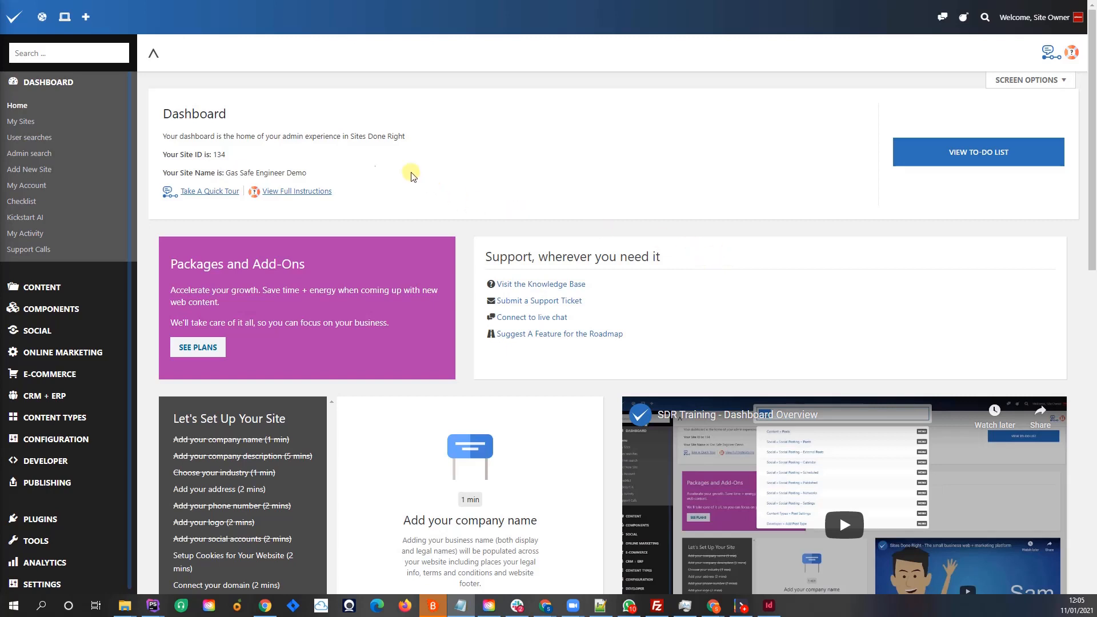
# Open the list of FAQs in the site's content section
pyautogui.moveTo(85, 20)
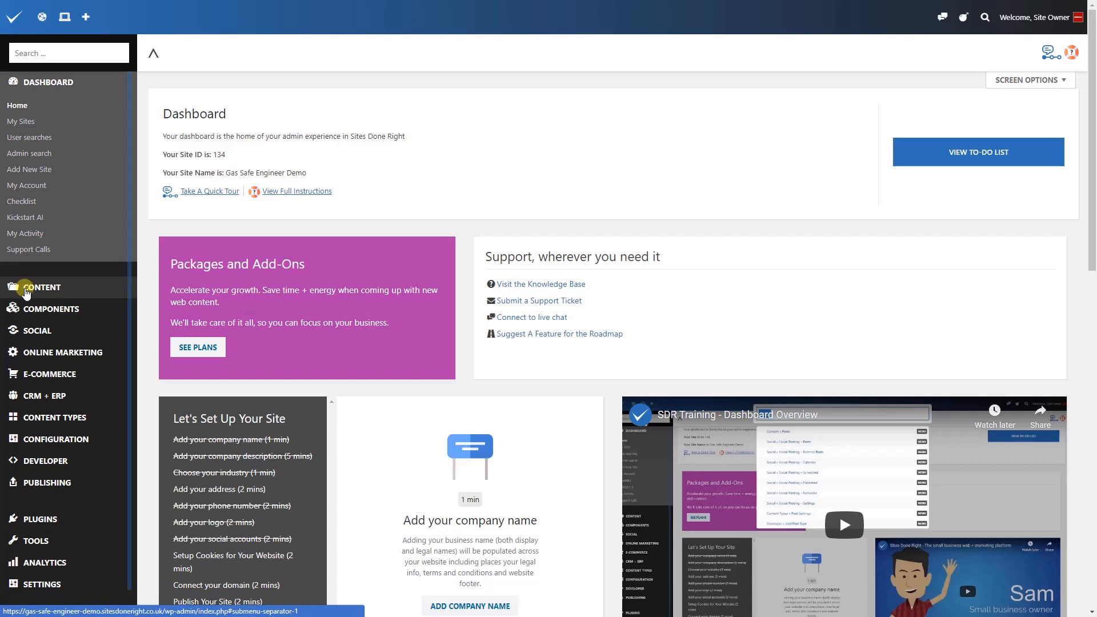
pyautogui.click(27, 288)
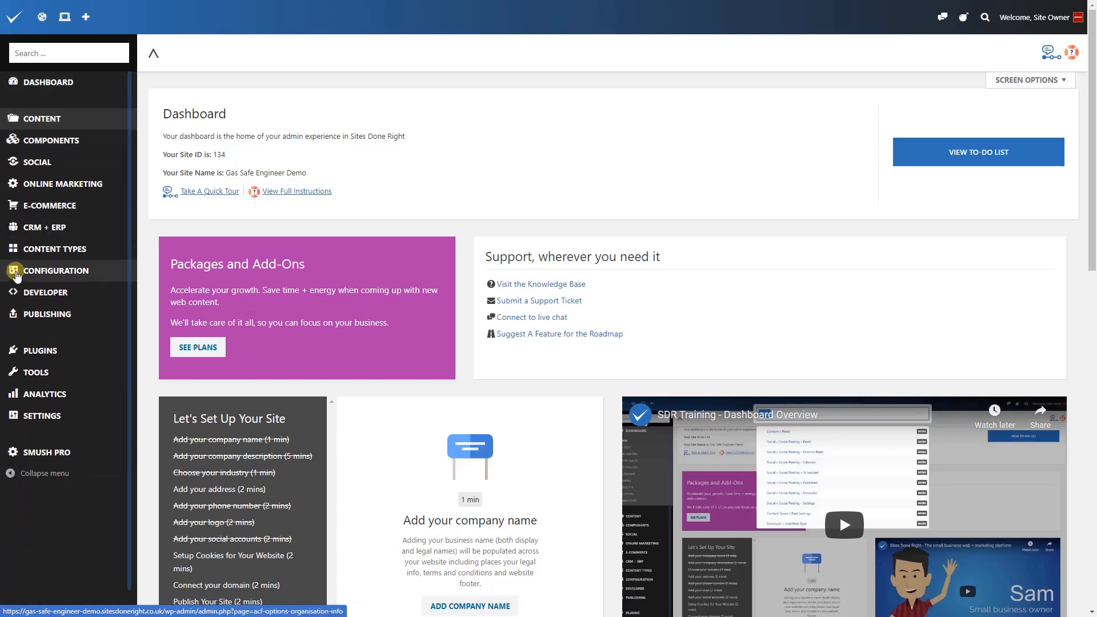
pyautogui.click(16, 273)
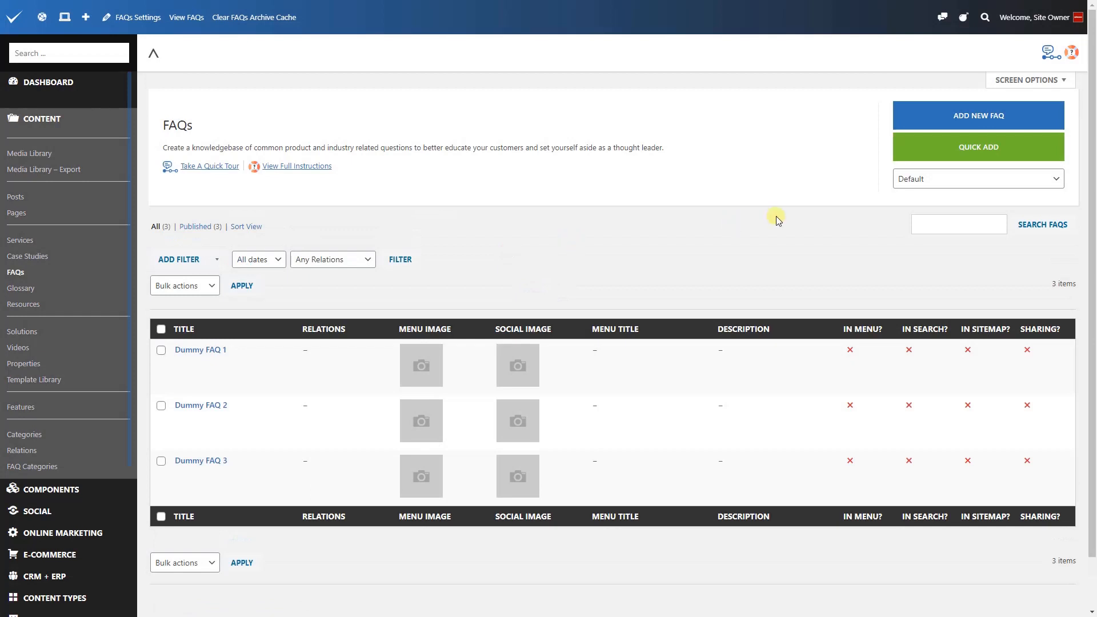
# Quick-add a new FAQ and open its untitled draft in the full admin editor
pyautogui.click(951, 150)
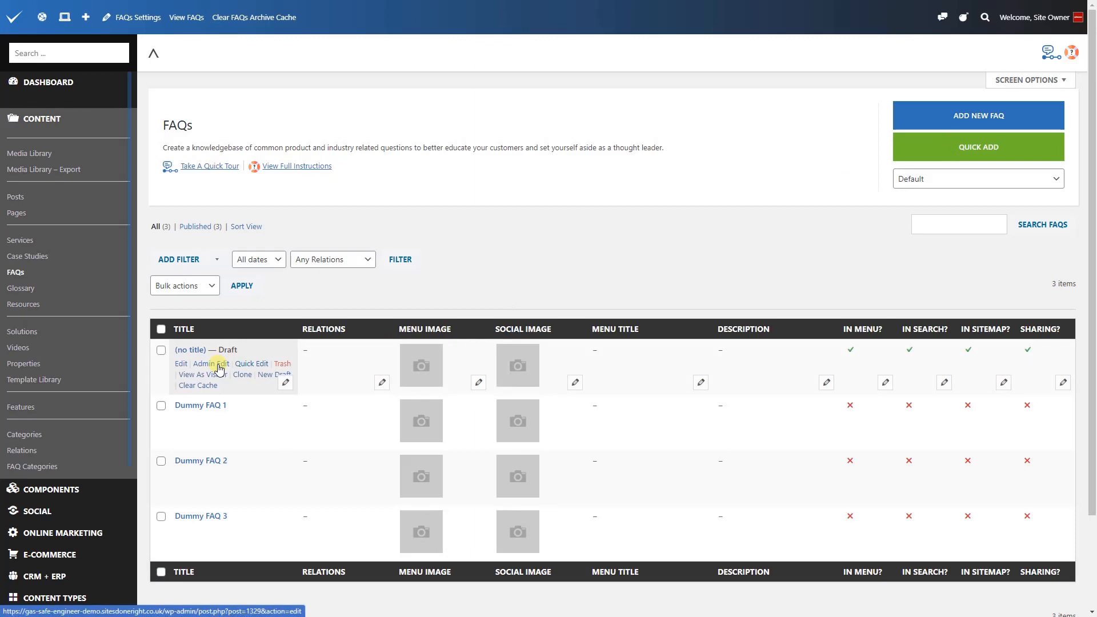
pyautogui.click(285, 383)
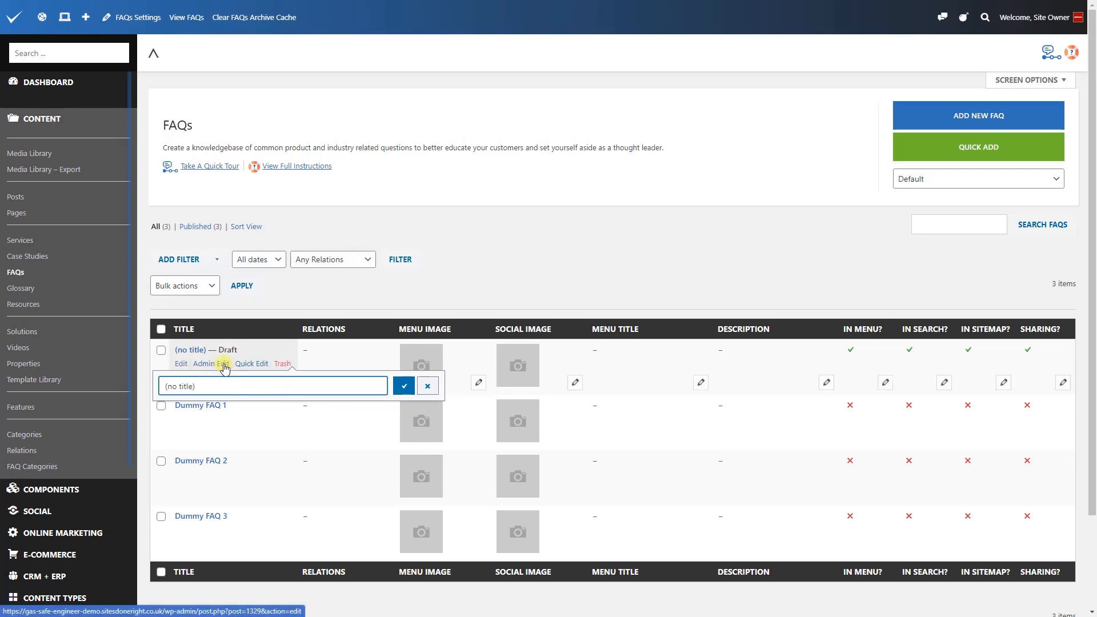
pyautogui.click(224, 366)
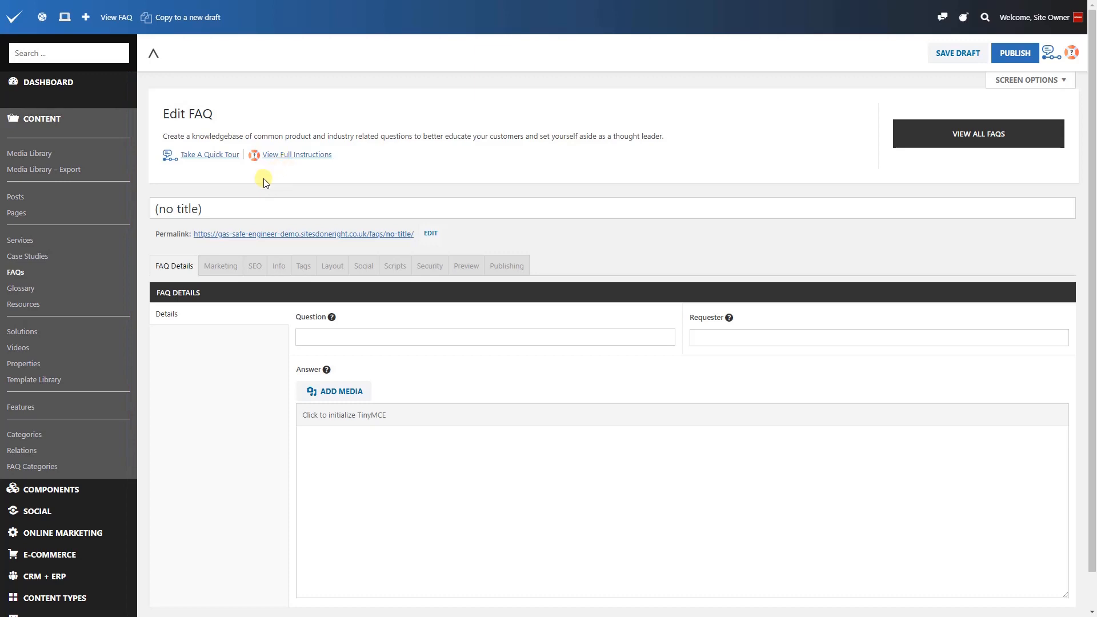
# Set the FAQ's title to "My Test FAQ"
pyautogui.click(236, 206)
pyautogui.hotkey('ctrl', 'a')
pyautogui.write('My')
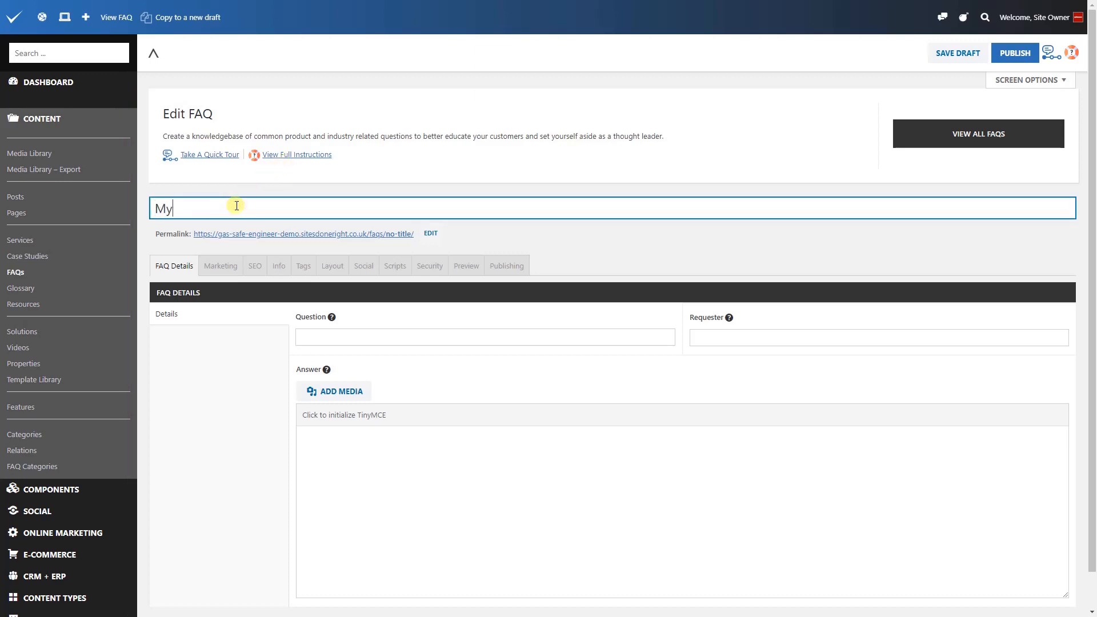
pyautogui.write(' Test Faq')
pyautogui.press('BackSpace')
pyautogui.press('BackSpace')
pyautogui.write('AQ')
# Copy the FAQ's title and apply it as the permalink slug in place of the default one
pyautogui.hotkey('ctrl', 'a')
pyautogui.hotkey('ctrl', 'c')
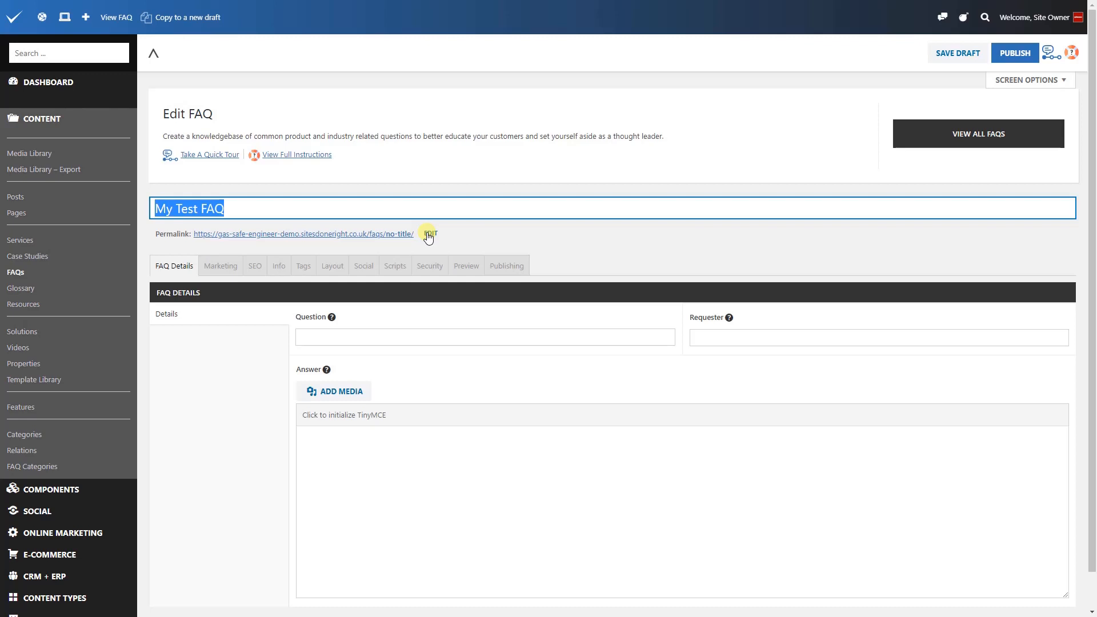
pyautogui.click(430, 236)
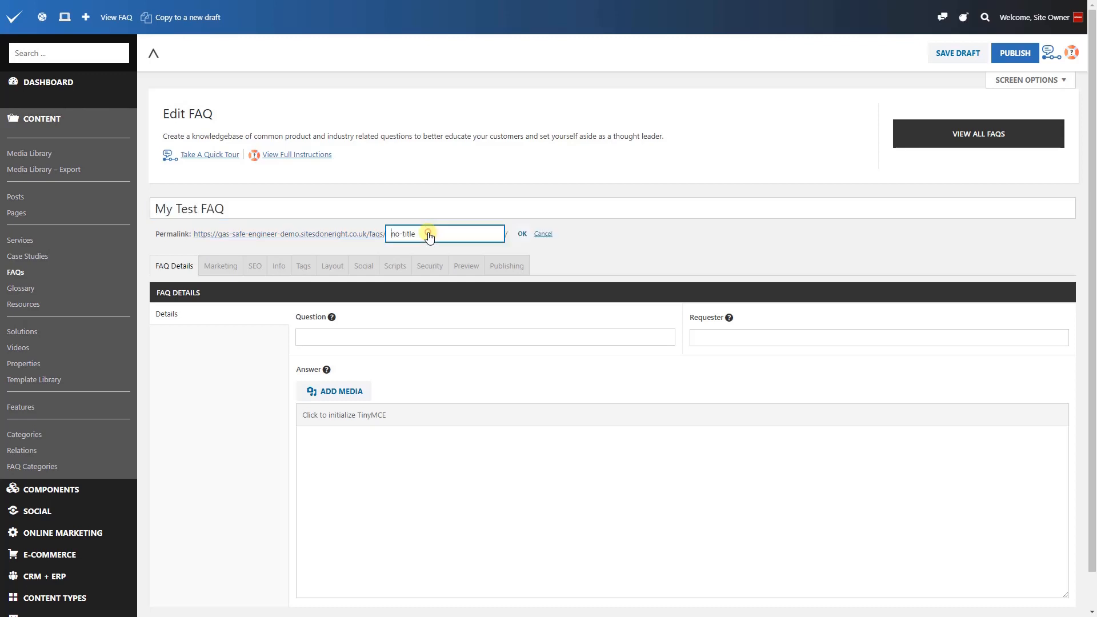
pyautogui.hotkey('ctrl', 'a')
pyautogui.hotkey('ctrl', 'v')
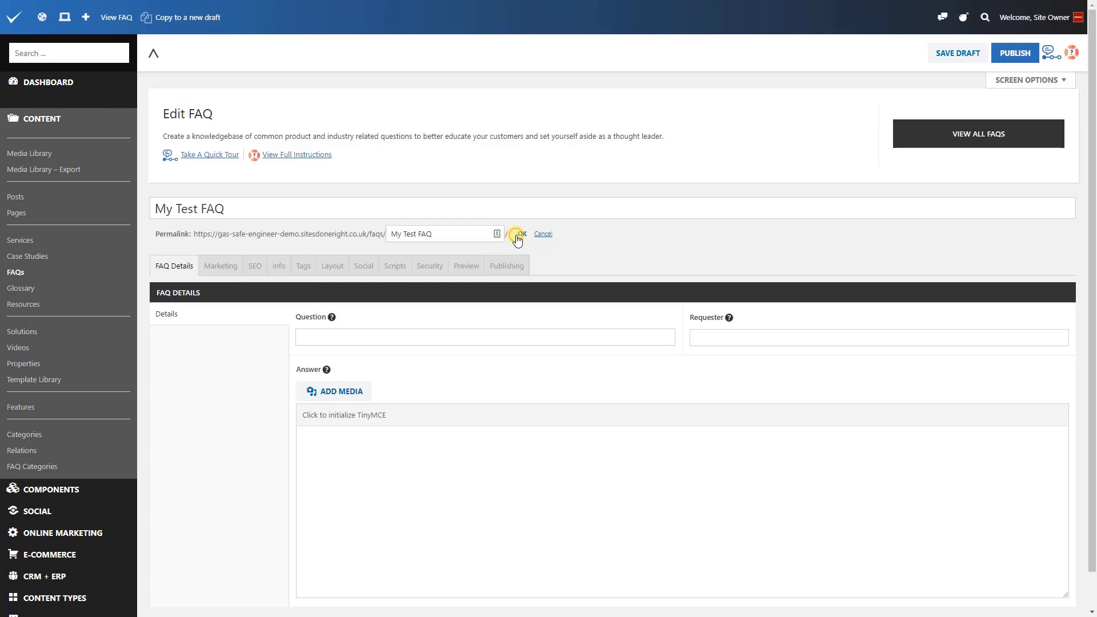
pyautogui.click(519, 235)
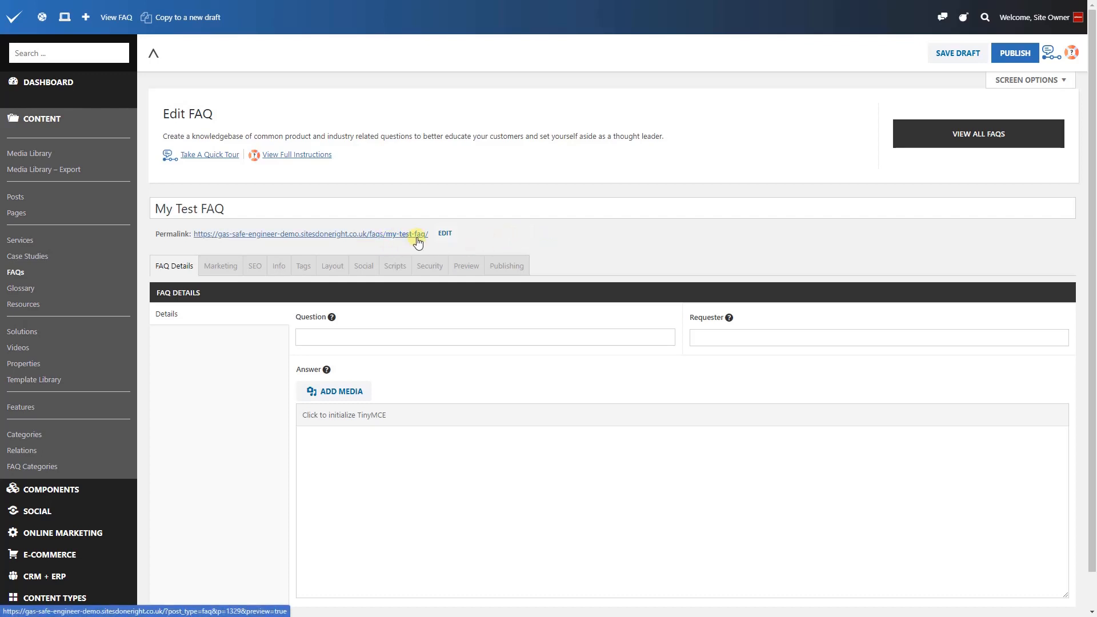
# View the full instructions for the FAQ editing page and close them again
pyautogui.click(1071, 55)
pyautogui.click(1071, 54)
pyautogui.click(1071, 55)
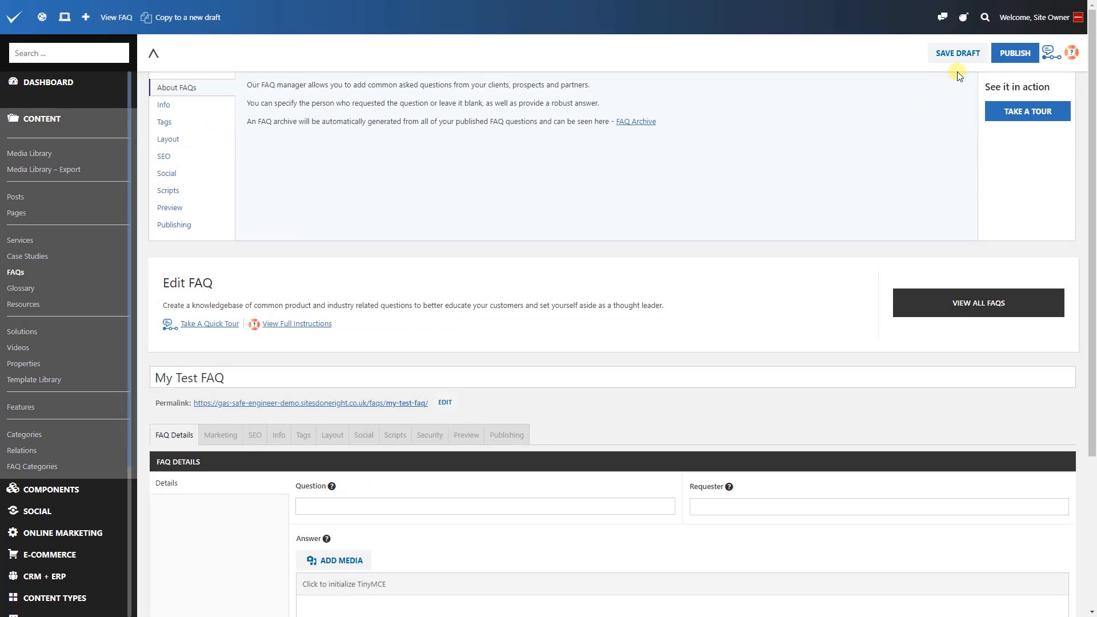
pyautogui.click(1067, 54)
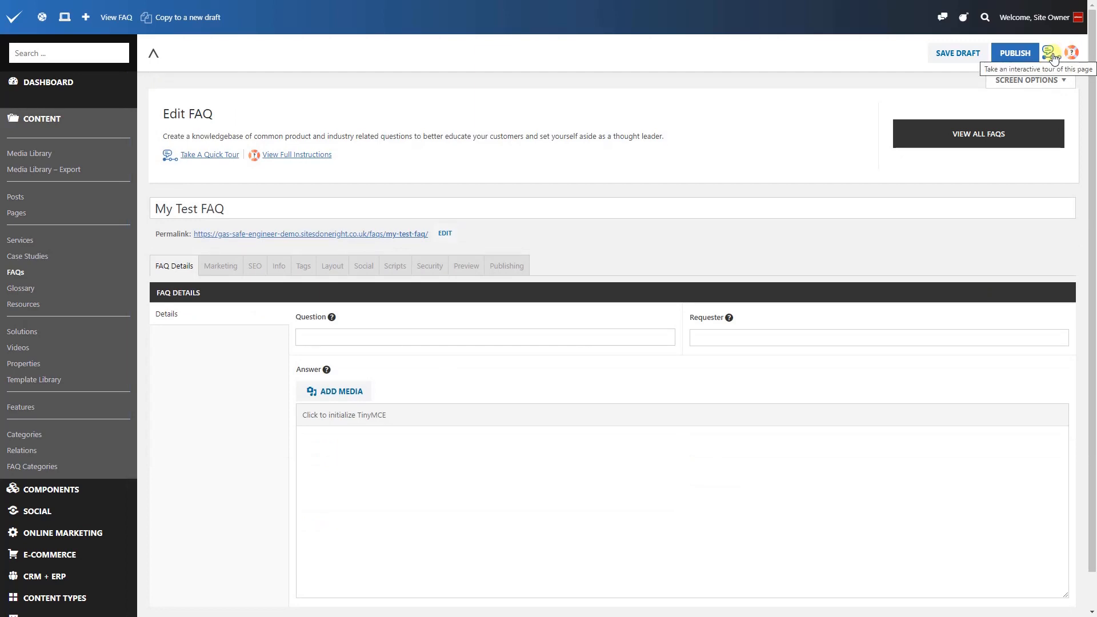
# Start the interactive page tour and enter "Why is SEO significant?" as the FAQ's question
pyautogui.click(1053, 56)
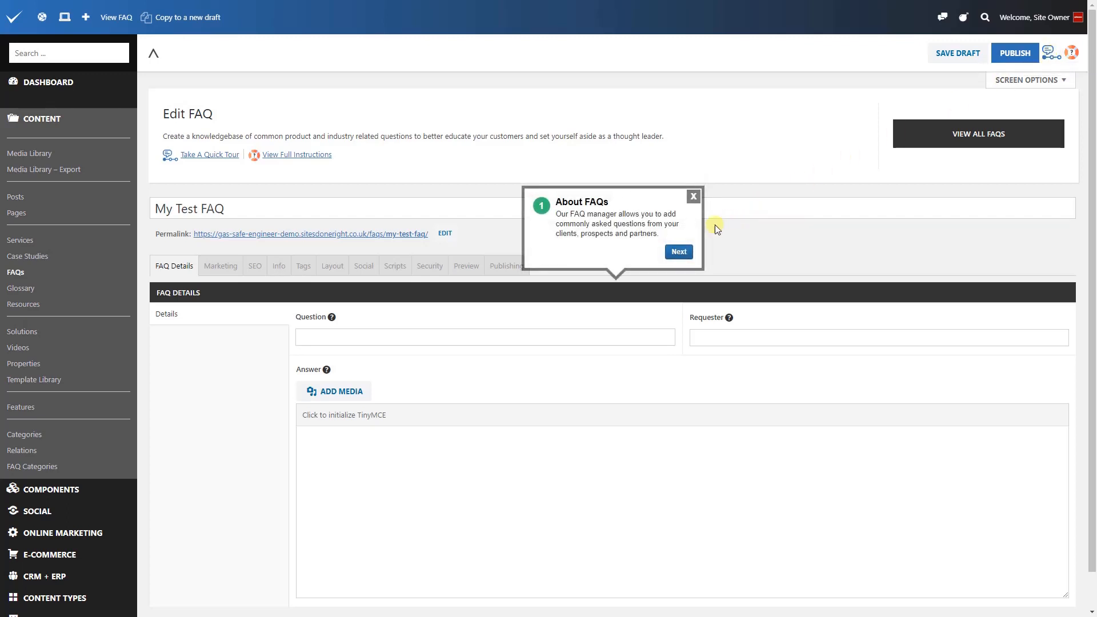
pyautogui.click(677, 253)
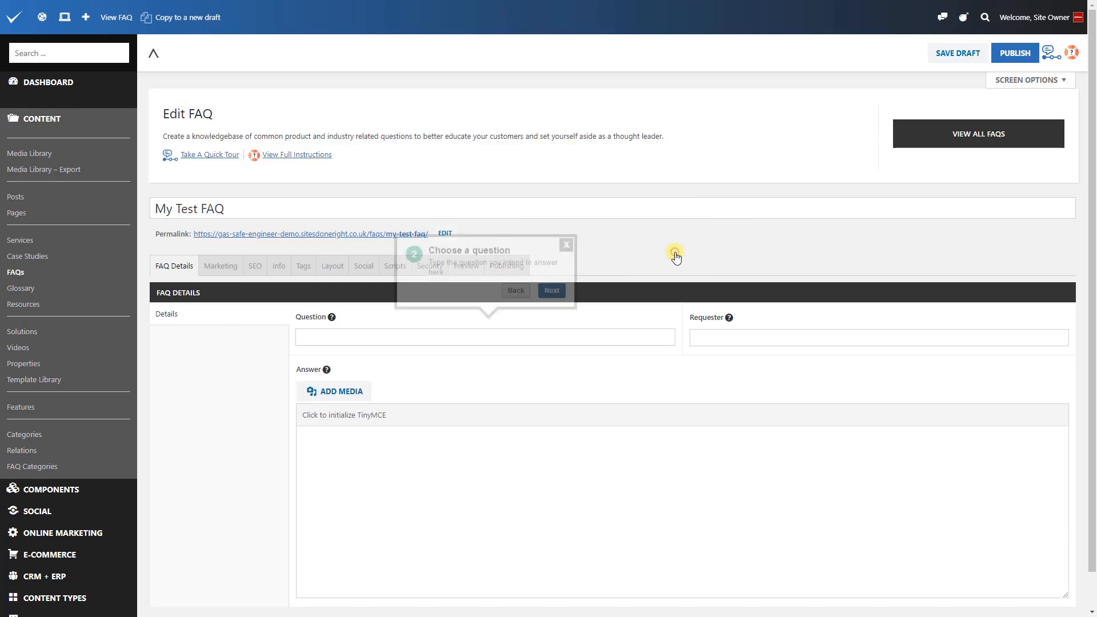
pyautogui.click(442, 343)
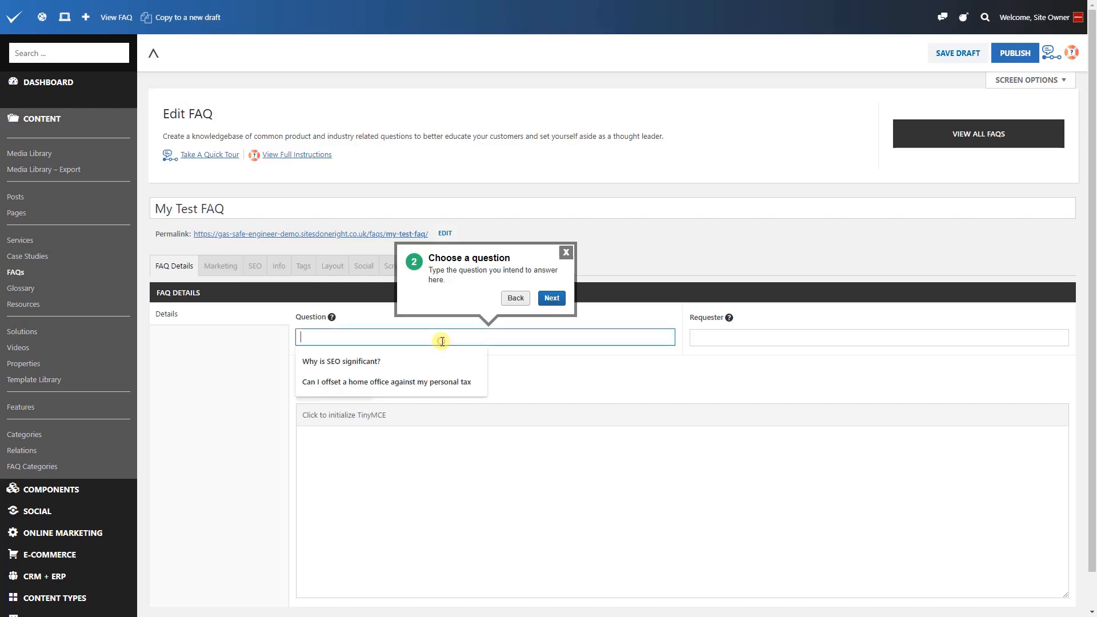
pyautogui.write('wHAT')
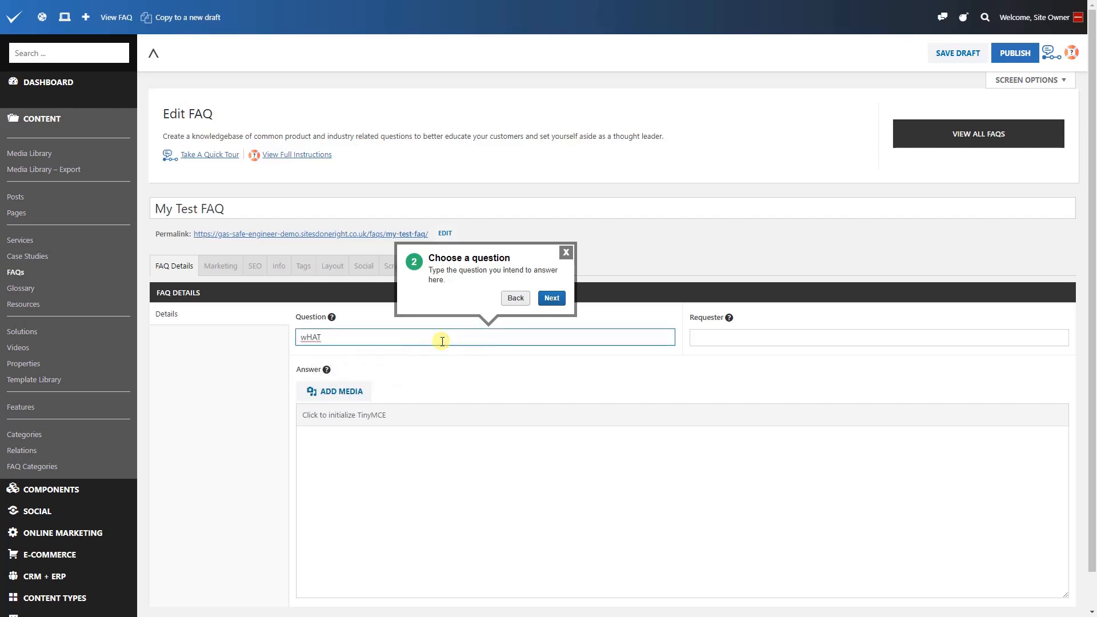
pyautogui.press('BackSpace')
pyautogui.press('BackSpace')
pyautogui.press('BackSpace')
pyautogui.press('BackSpace')
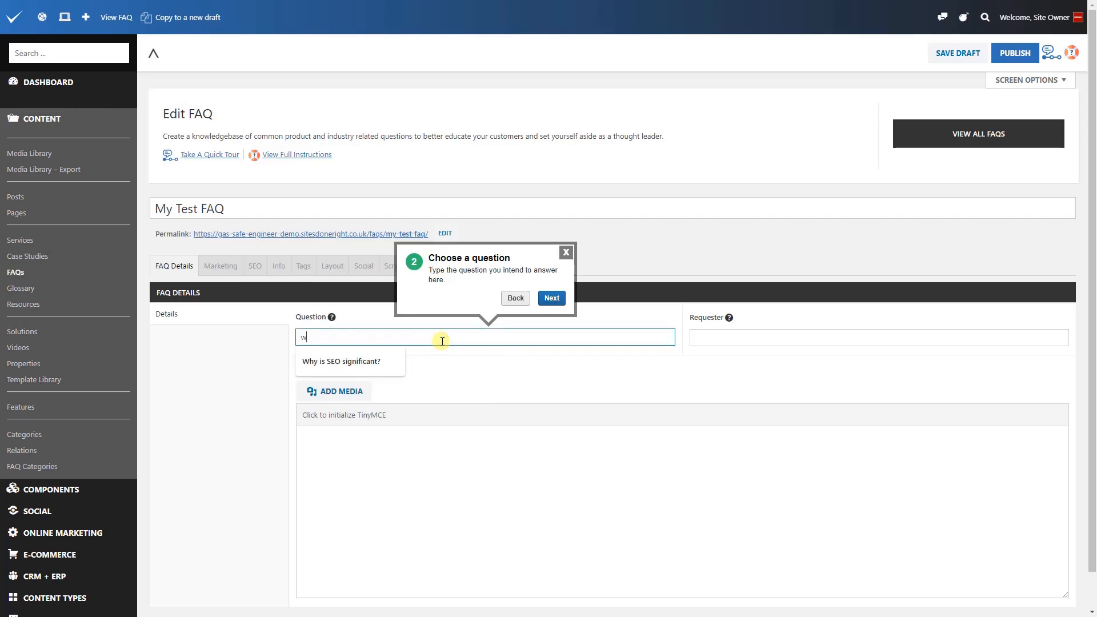
pyautogui.press('BackSpace')
pyautogui.write('Why is SEO Significant?')
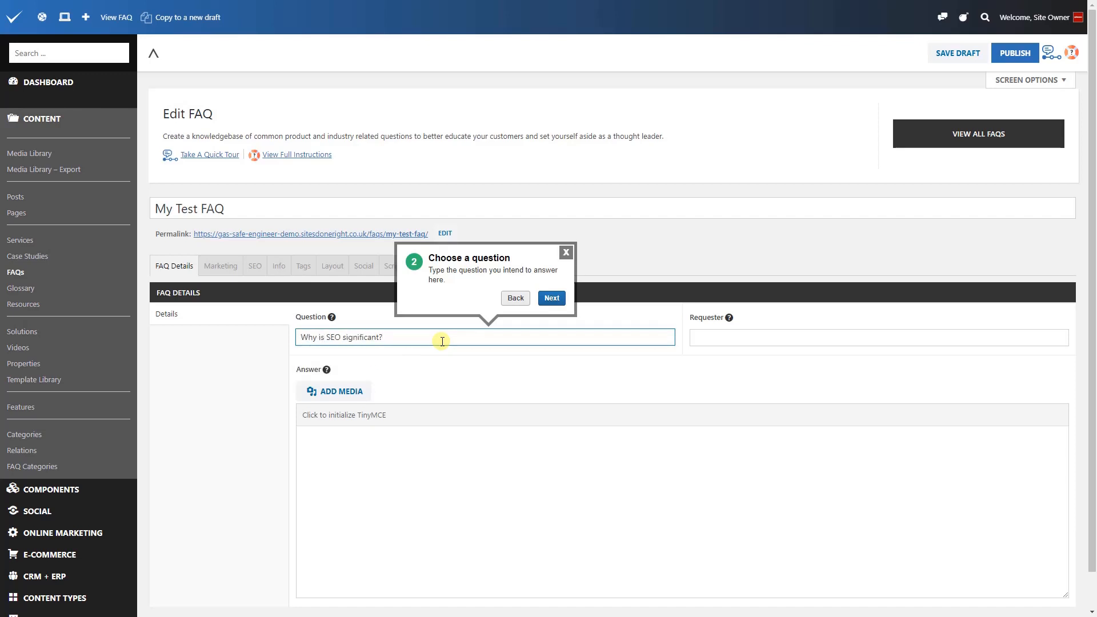
# Advance the tour past the blank requester and fill the answer with two placeholder paragraphs starting "Vivamus ut urna non eros maximus consectetur"
pyautogui.click(550, 297)
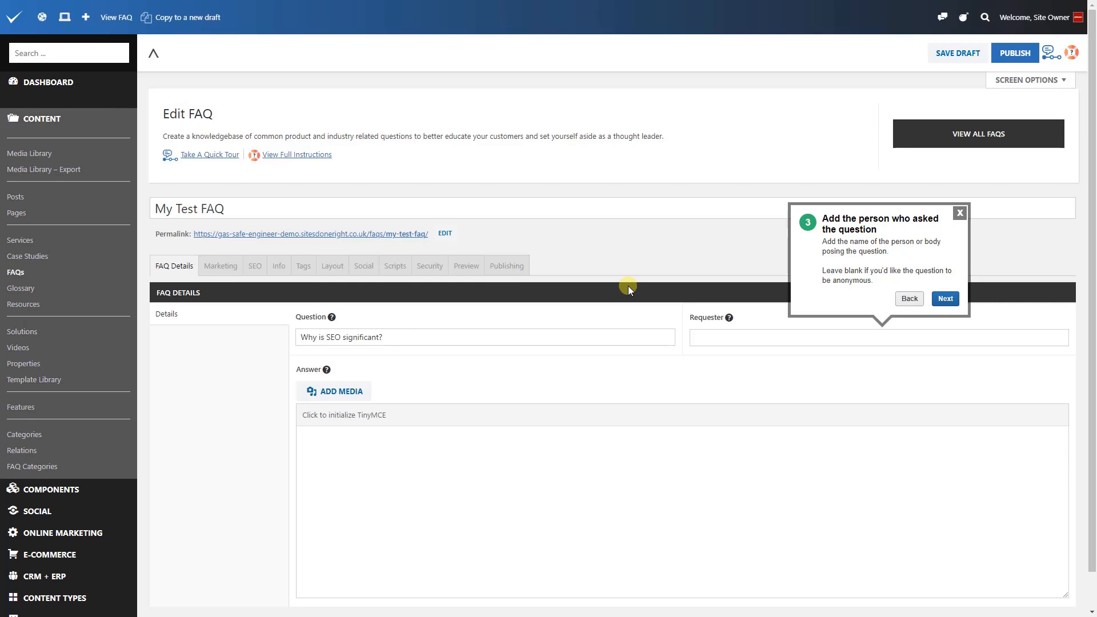
pyautogui.click(945, 298)
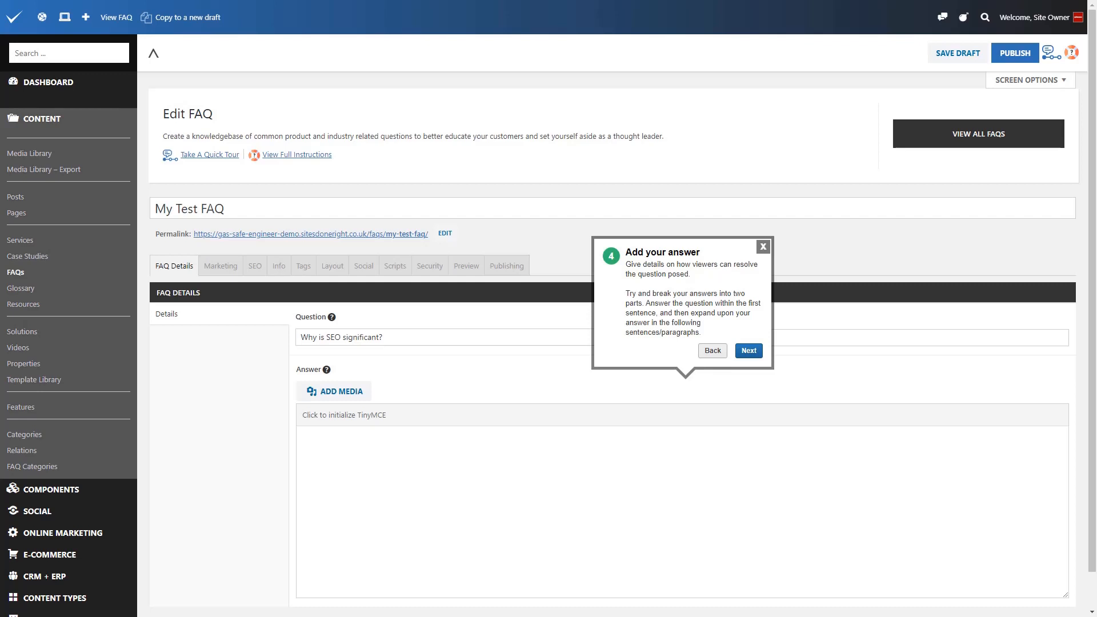
pyautogui.click(379, 430)
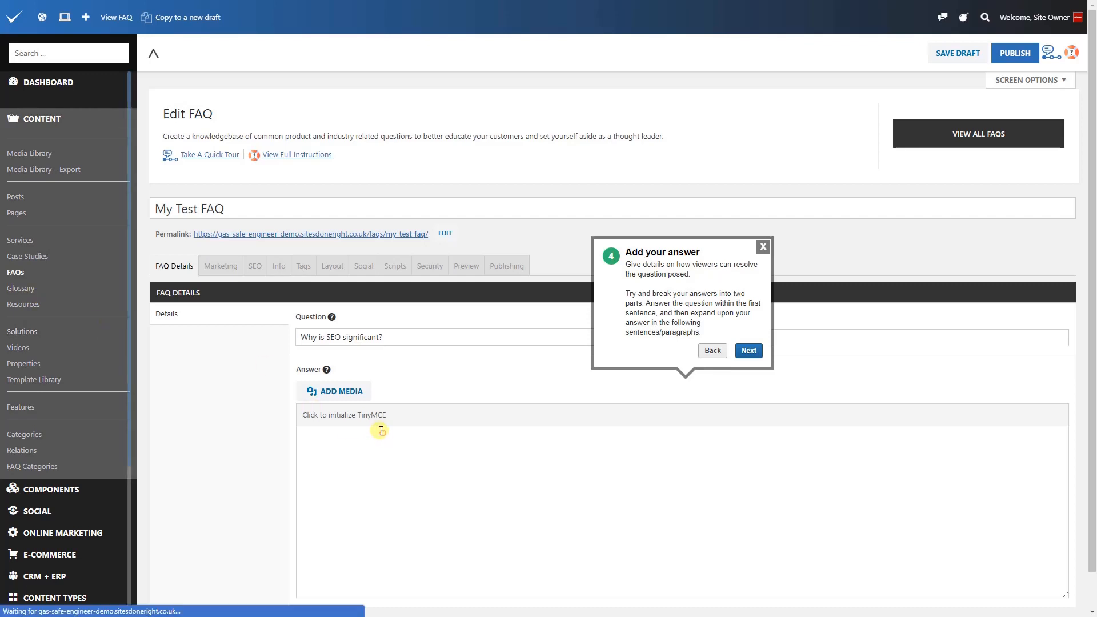
pyautogui.write('Vivamus ut urna non eros maximus consectetur. Quisque eu nibh viverra, venenatis nunc a, accumsan lorem. Ut dolor ipsum, pretium id ante eu, pretium bibendum lorem. Pellentesque accumsan urna sed dolor dignissim posuere. Etiam lobortis eros dui, vel scelerisque turpis tincidunt id. Nulla molestie pellentesque malesuada. Nunc non erat ultrices augue egestas pellentesque. Sed bibendum vel odio ut convallis. Vestibulum quis rutrum nulla. Integer cursus leo at sapien congue, eu condimentum eros dictum. In id turpis nisi. Nullam sit amet libero nulla. Duis ornare ligula fermentum eros dapibus, a dapibus leo pellentesque. Vestibulum scelerisque diam non leo semper elementum. In placerat sit amet purus vel sagittis. Curabitur augue elit, mattis nec malesuada eu, bibendum non felis. Proin lacus eros, faucibus a sapien vitae, congue dignissim ligula. Maecenas euismod dui eget mauris maximus venenatis. Proin sem justo, suscipit eu purus sit amet, mattis ultricies augue. Cras tempus dui tempor, fringilla felis nec, sollicitudin ex. Aenean pellentesque nibh ac odio scelerisque eleifend. Phasellus vehicula risus et ipsum eleifend, vitae cursus urna vulputate. Aenean sed quam mattis, ultricies nisl nec, viverra arcu. Nullam nibh dolor, lacinia quis nulla venenatis, scelerisque tempor mauris. Sed suscipit commodo viverra.')
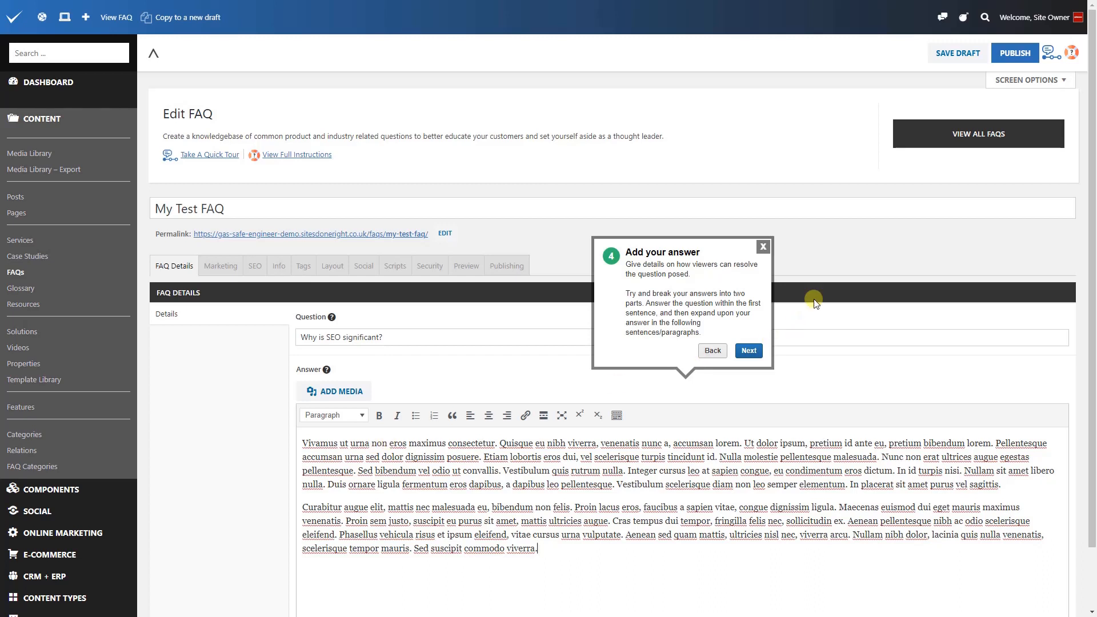
# Finish the interactive tour and publish the FAQ
pyautogui.click(760, 348)
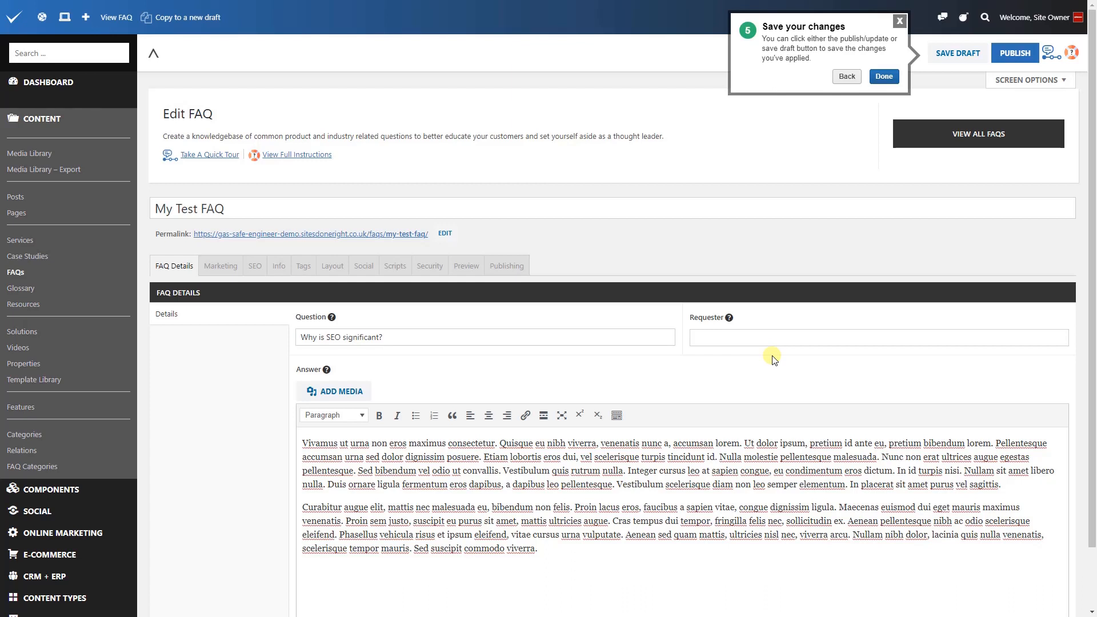
pyautogui.click(885, 77)
pyautogui.click(1016, 49)
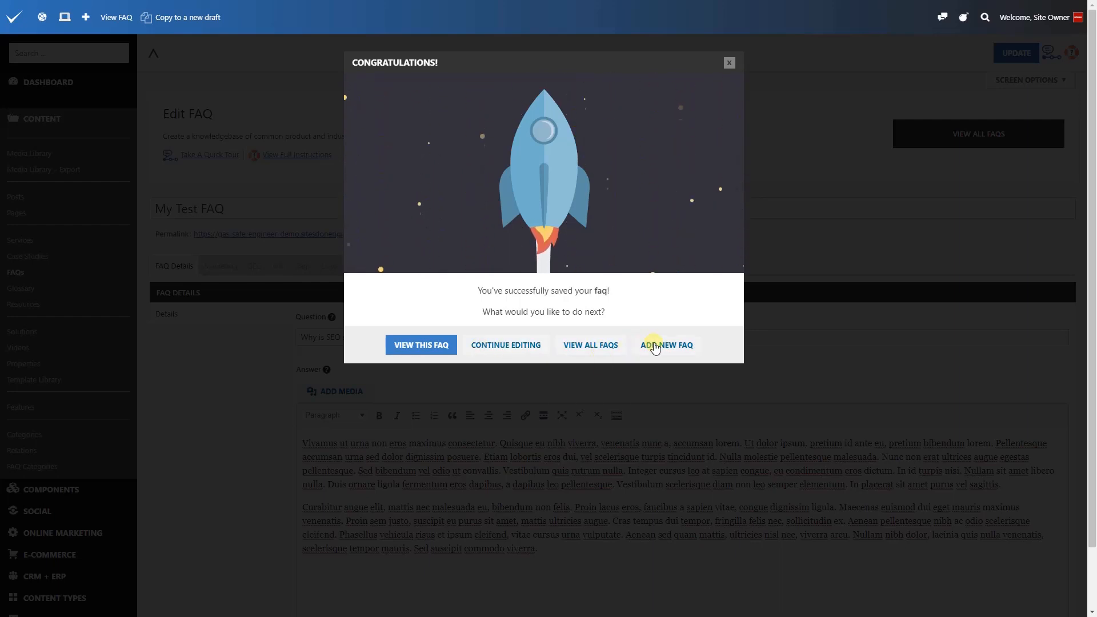
# Preview the published FAQ as desktop and check its question heading and answer text
pyautogui.click(425, 346)
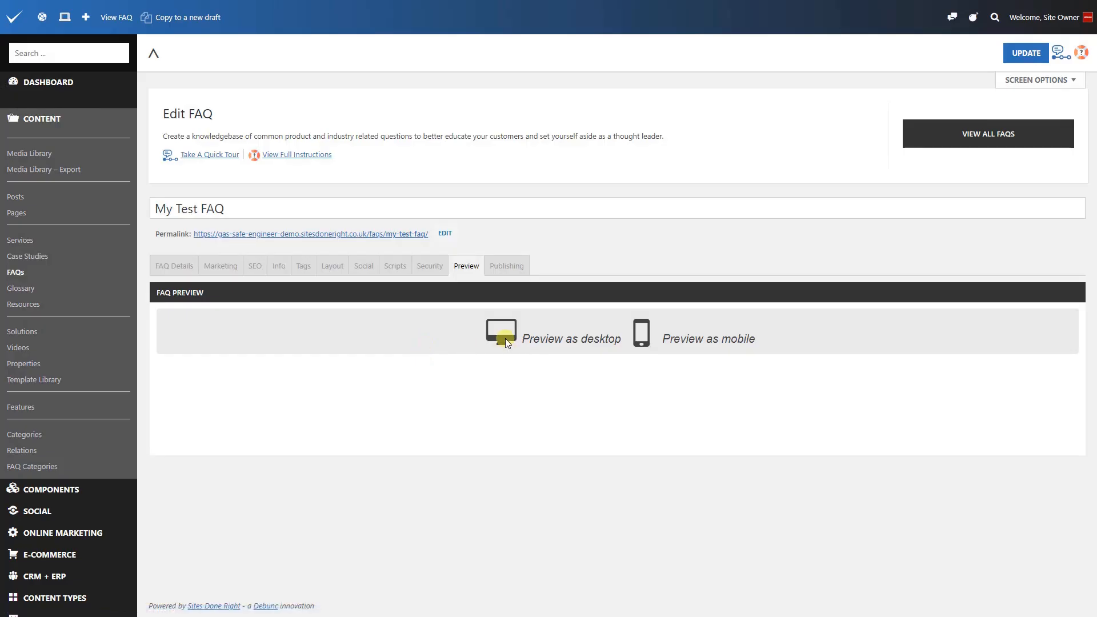
pyautogui.click(505, 338)
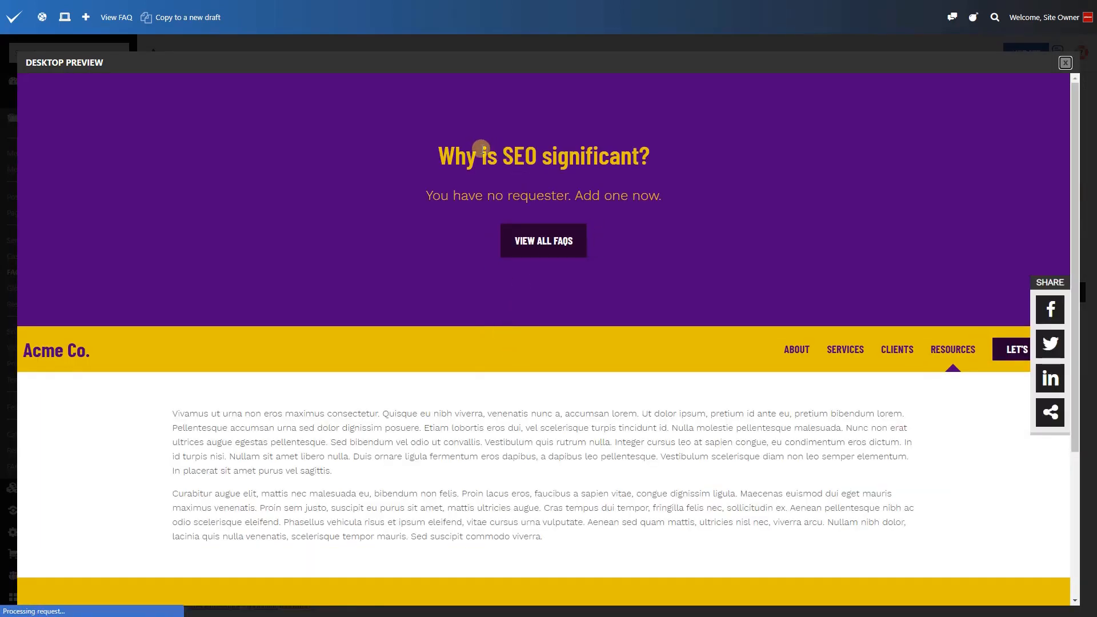
pyautogui.moveTo(481, 147); pyautogui.dragTo(598, 155)
pyautogui.scroll(-1, 440, 297)
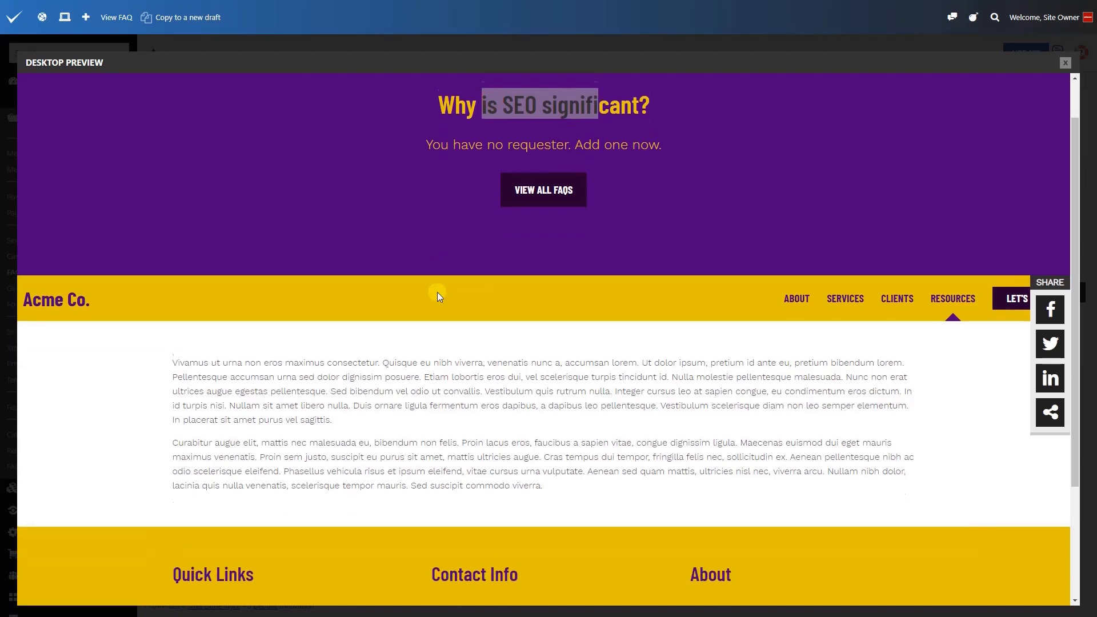
pyautogui.moveTo(293, 355); pyautogui.dragTo(632, 450)
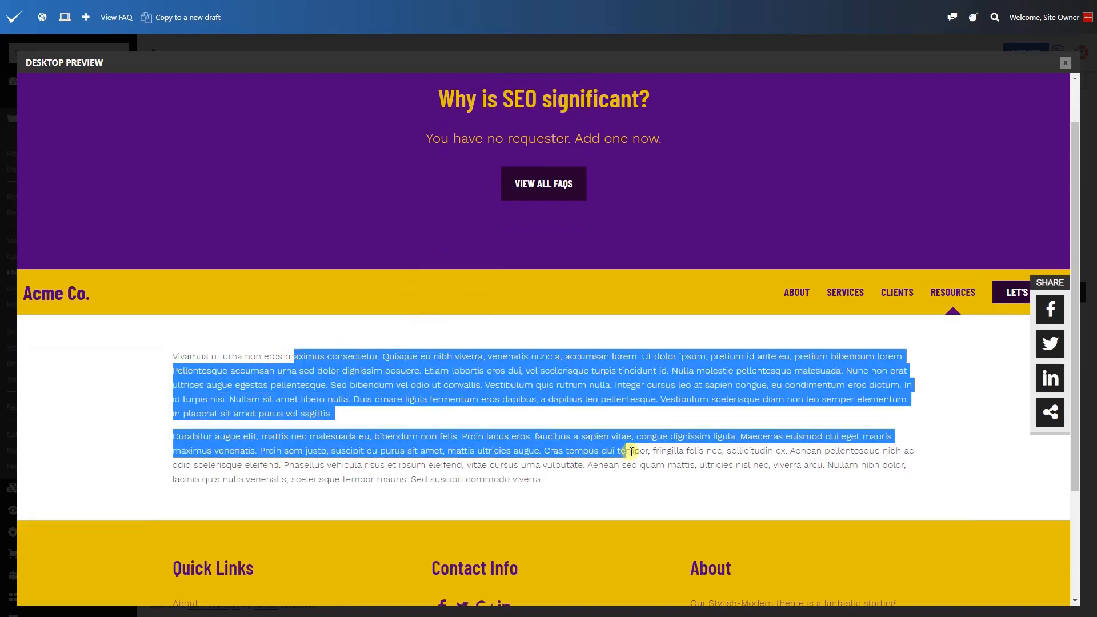
pyautogui.scroll(1, 631, 450)
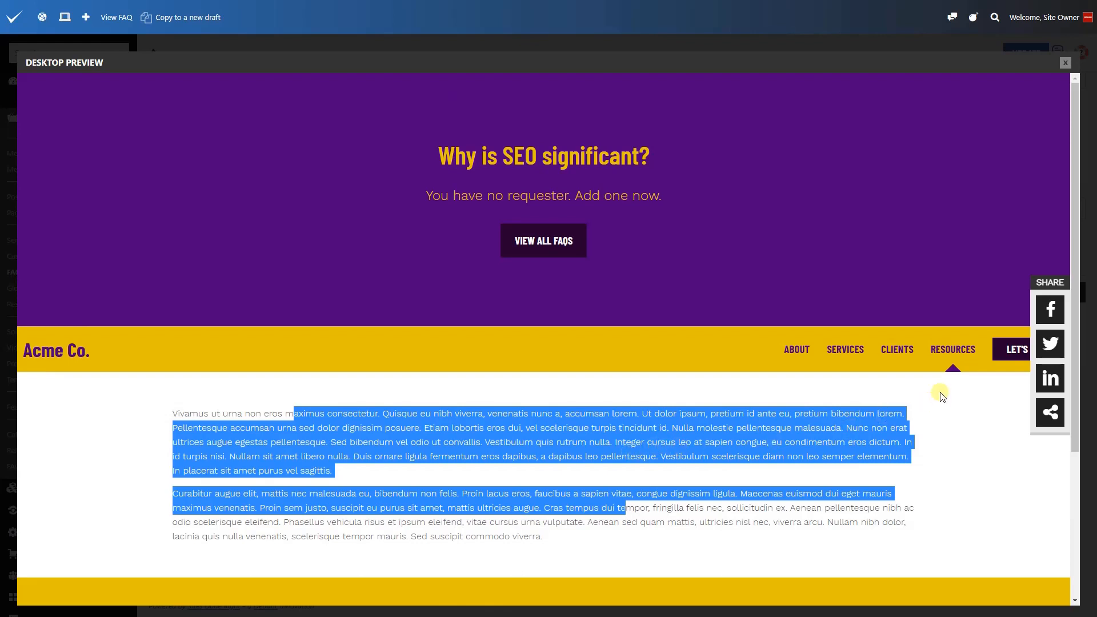
# Open the FAQs page under Resources in the desktop preview and look over the new entry
pyautogui.moveTo(948, 372)
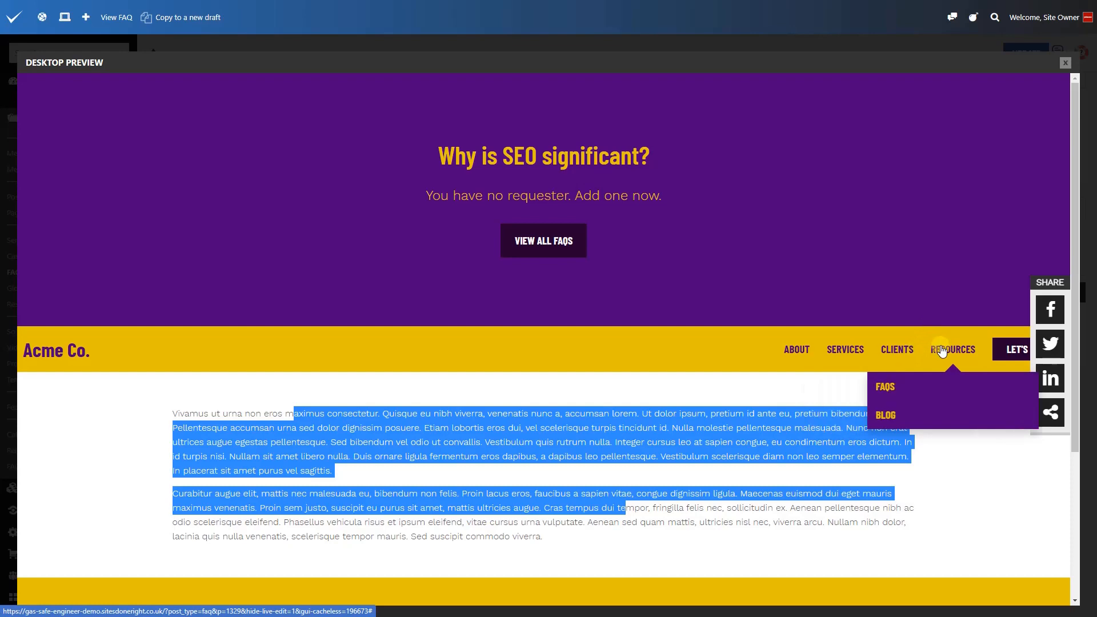
pyautogui.click(915, 389)
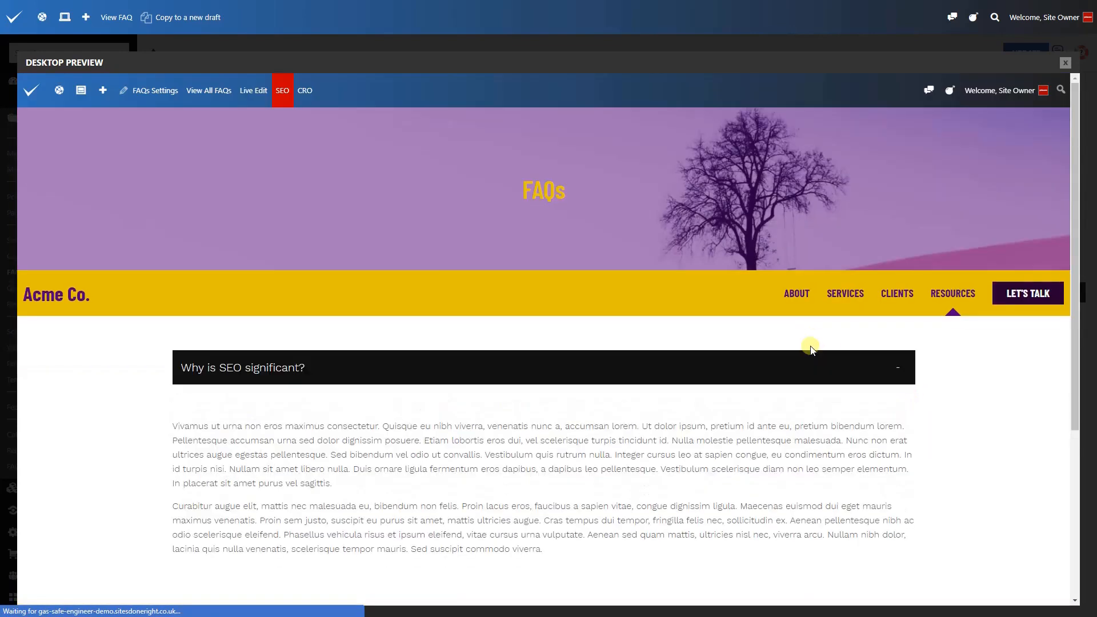
pyautogui.scroll(-1, 714, 315)
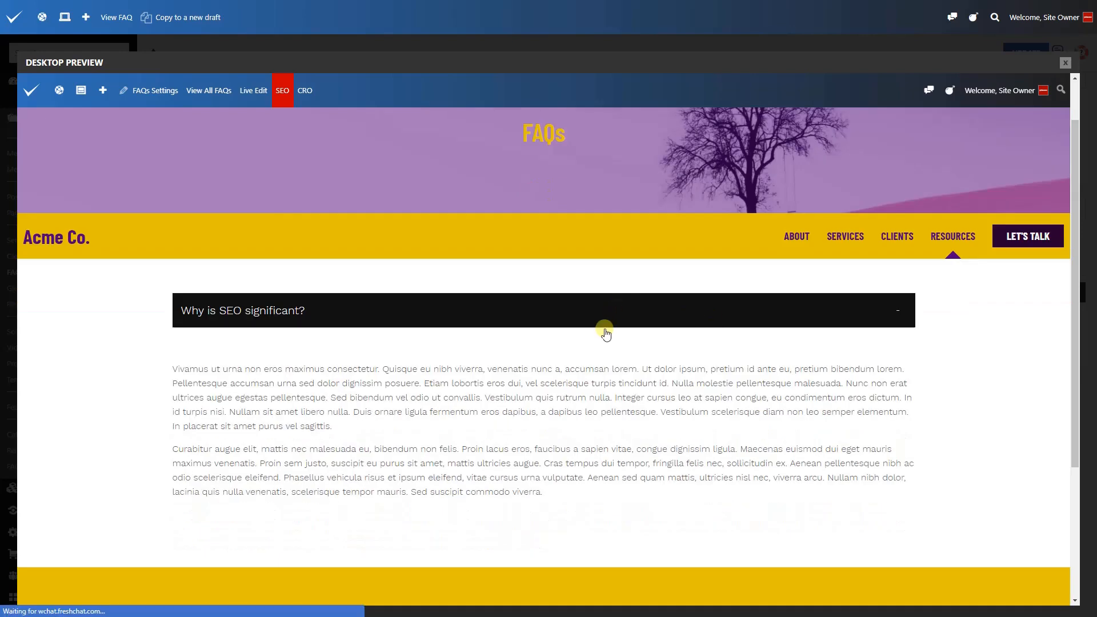